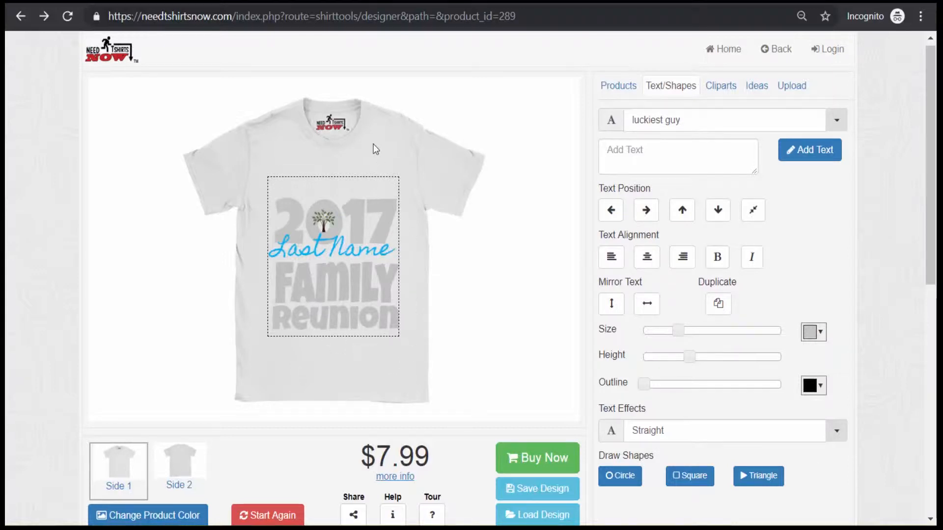
Step: Return to the store's home page and open the t-shirt designer with a blank shirt
left_click(110, 49)
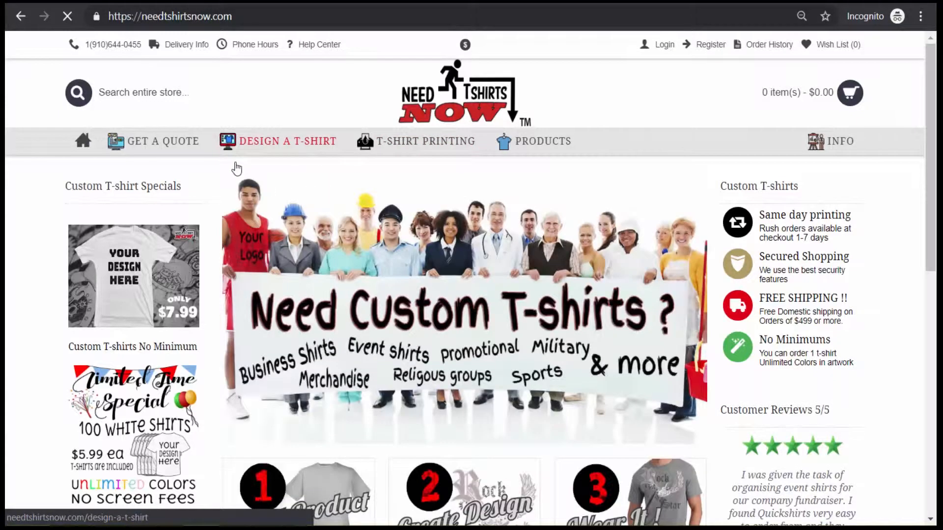
left_click(171, 142)
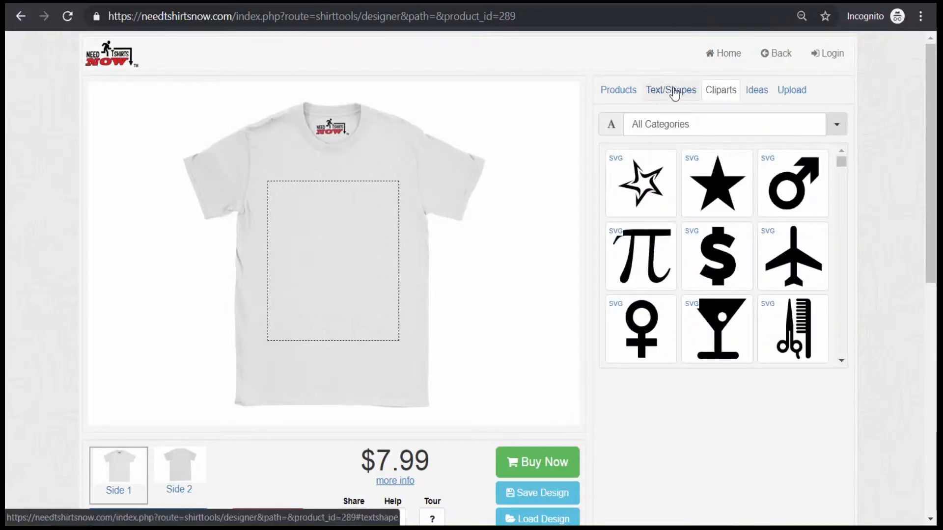
Step: Look through the designer's product catalogue, text and shape options, clipart gallery and clipart categories
left_click(629, 89)
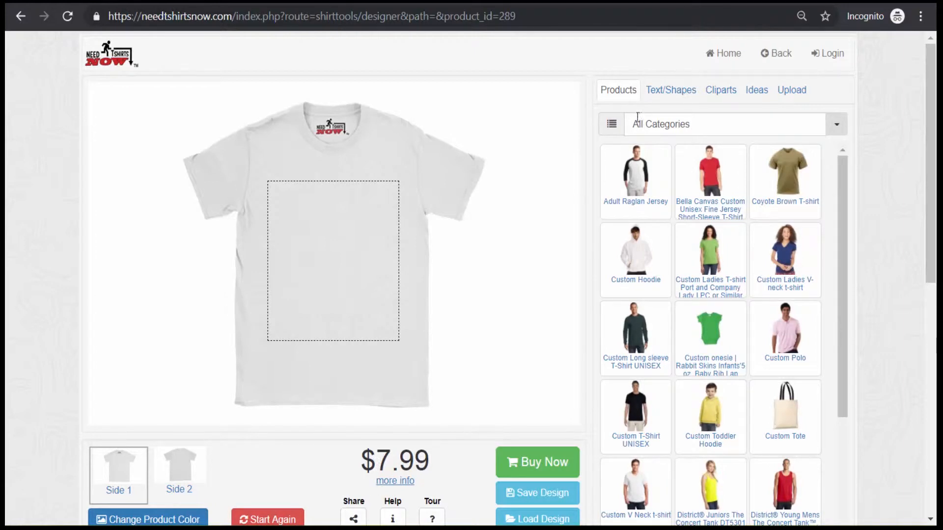
left_click(658, 101)
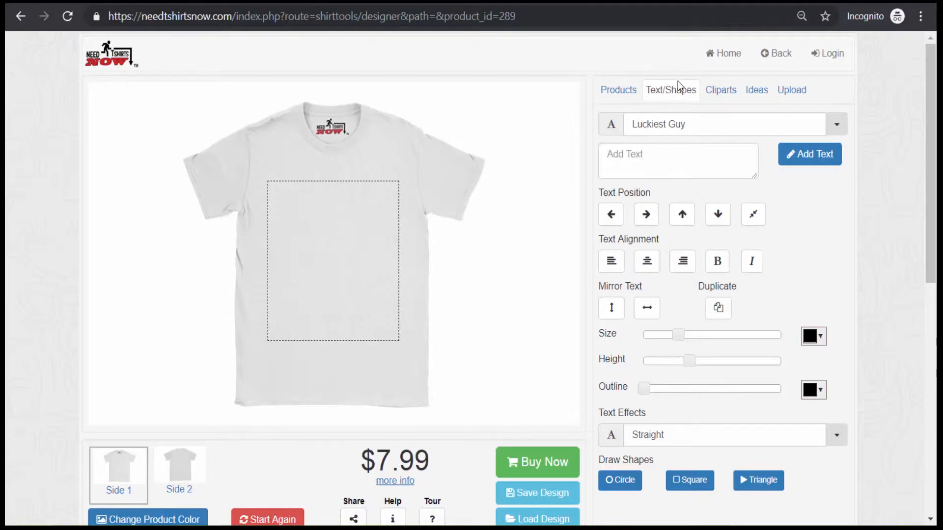
left_click(652, 146)
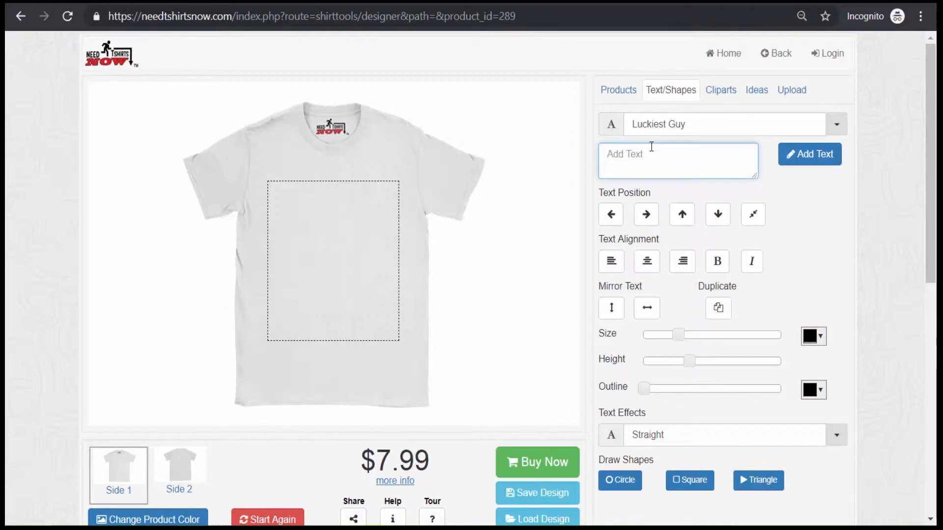
left_click(720, 94)
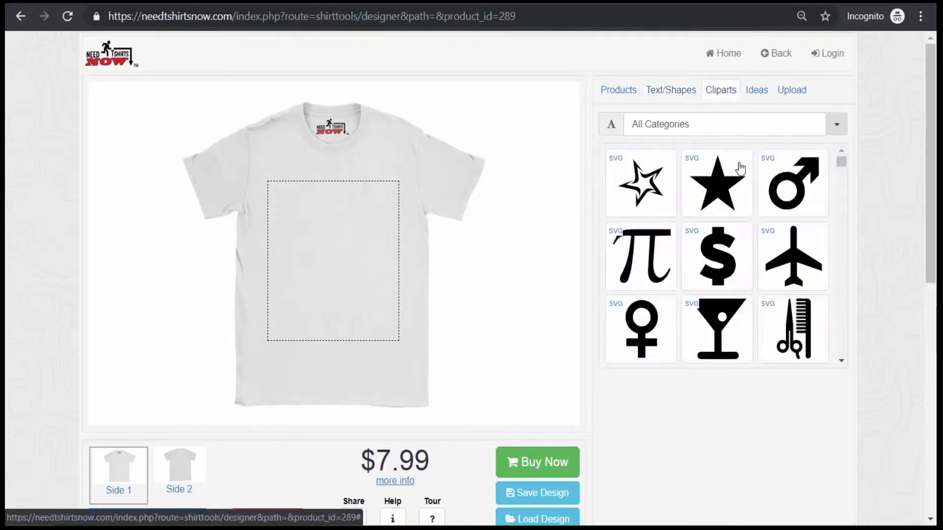
scroll(841, 187, "down", 6)
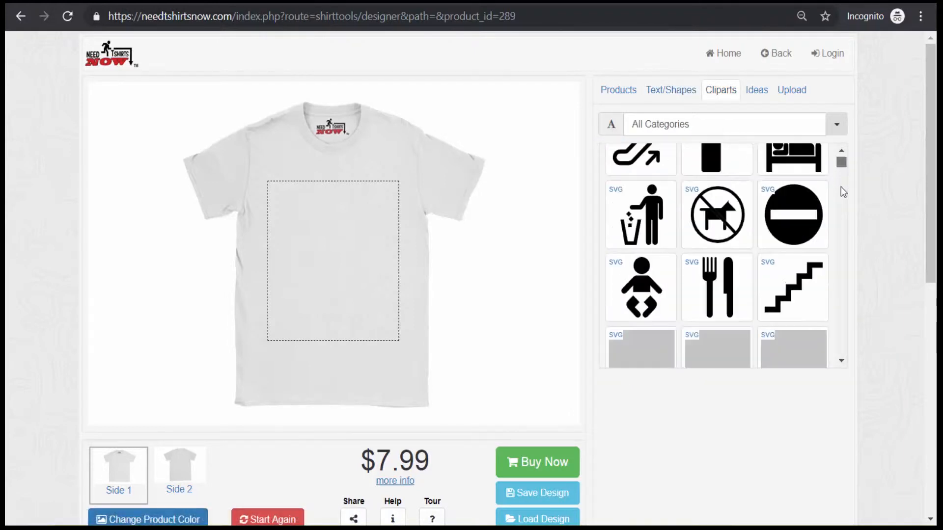
left_click(838, 129)
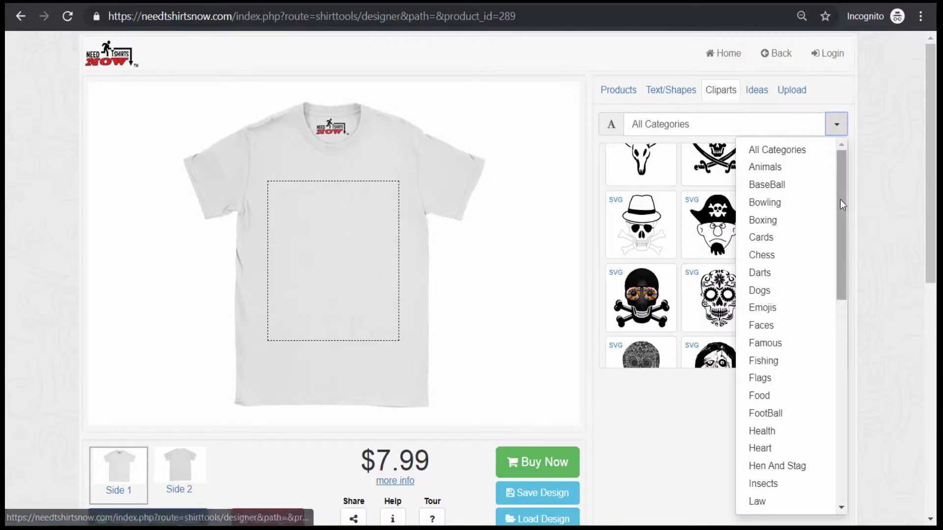
left_click_drag(841, 200, 836, 393)
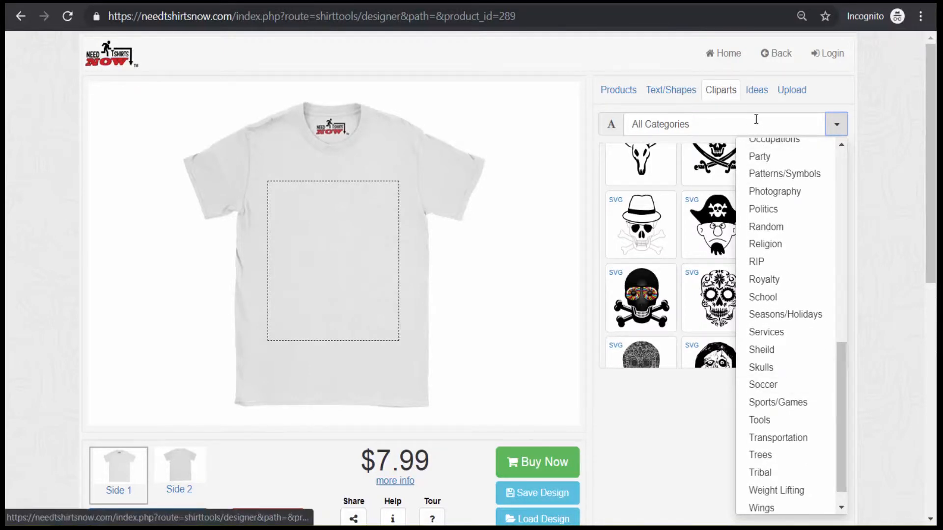
Step: Apply the 2017 Last Name Family Reunion design idea to the front of the shirt
left_click(760, 95)
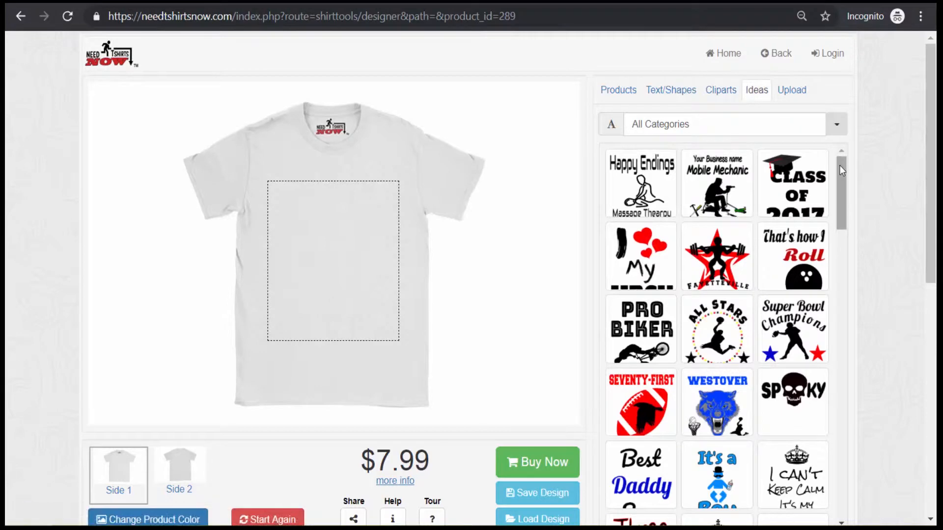
left_click_drag(839, 165, 849, 260)
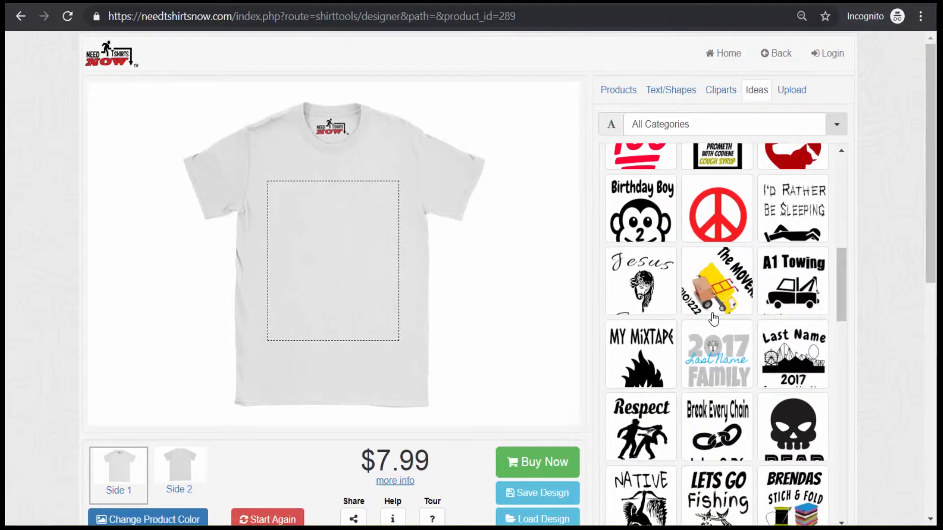
left_click(713, 344)
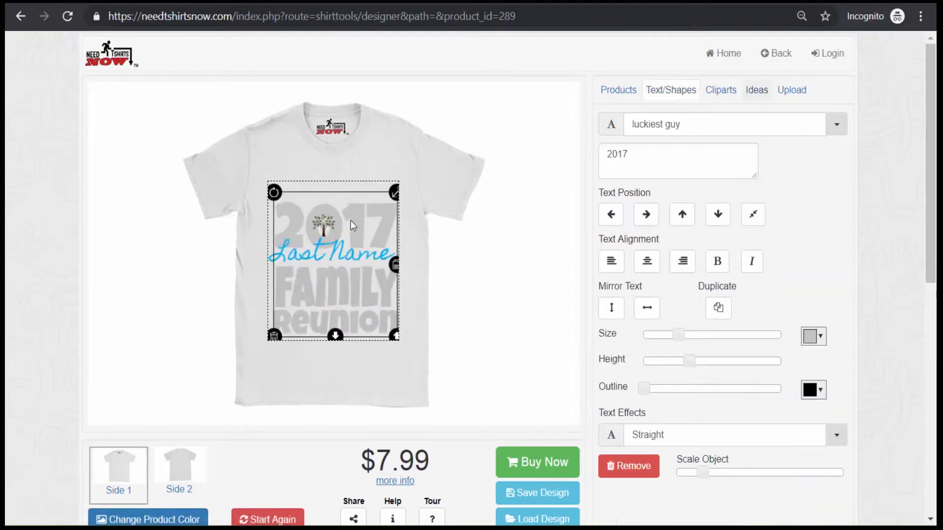
Step: Try 2019 and 2021 as the year in the reunion design's 2017 text
left_click(374, 259)
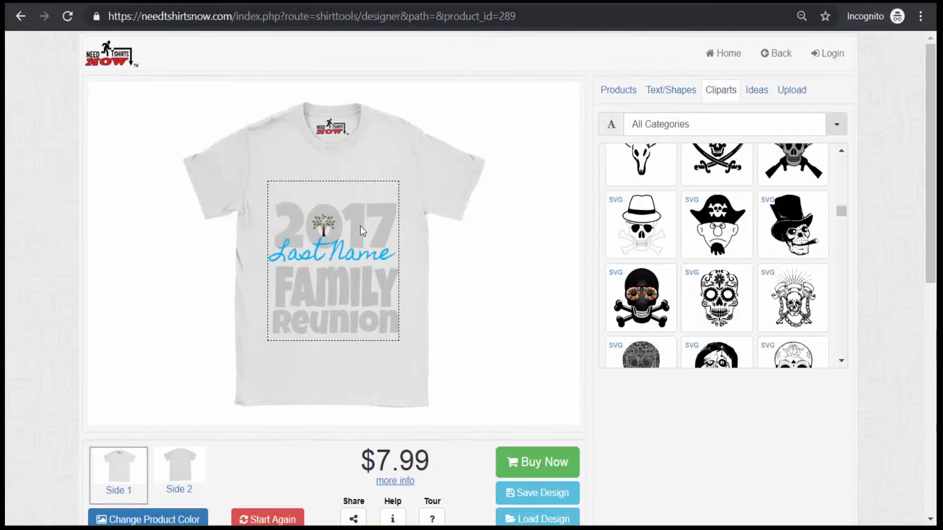
left_click(364, 247)
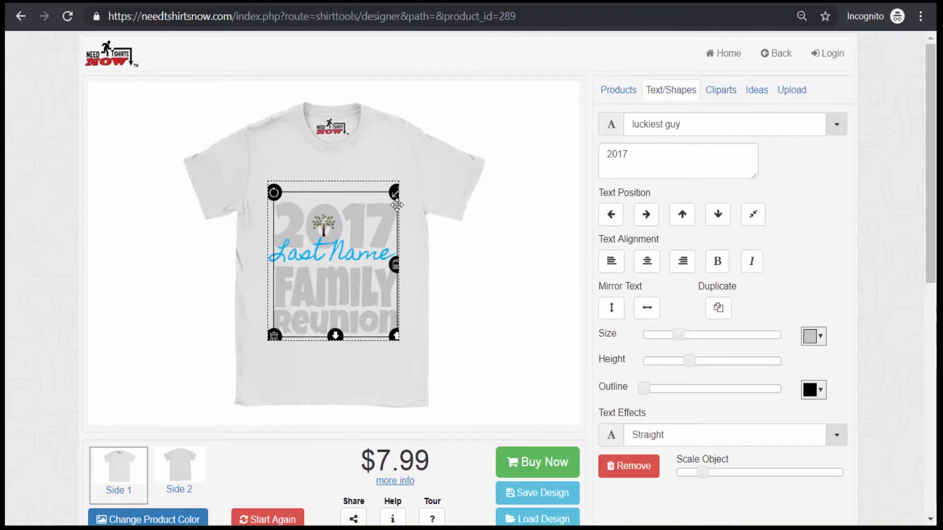
left_click_drag(624, 151, 629, 152)
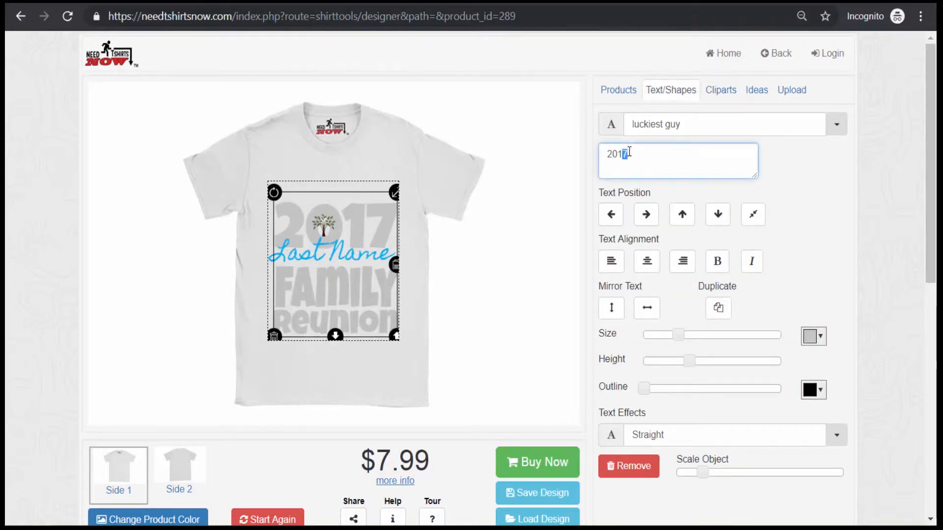
type("9")
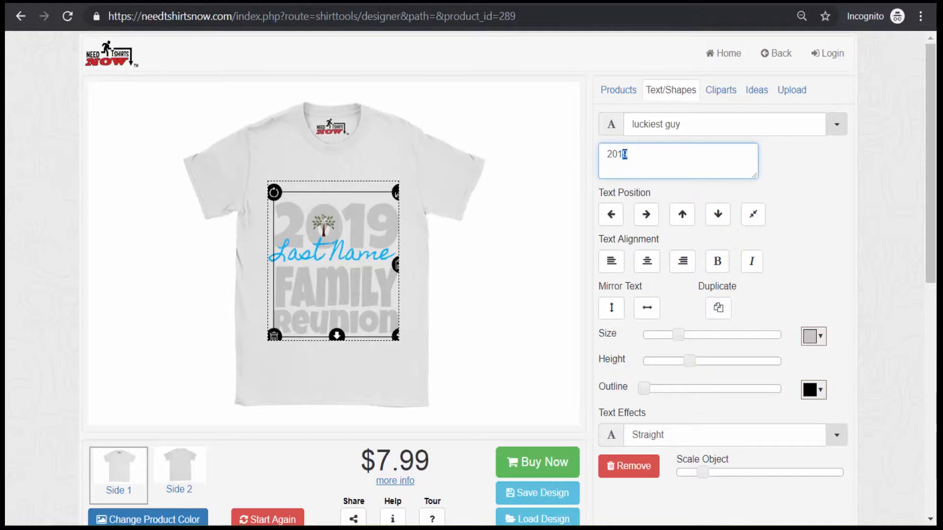
left_click_drag(618, 154, 629, 158)
type("21")
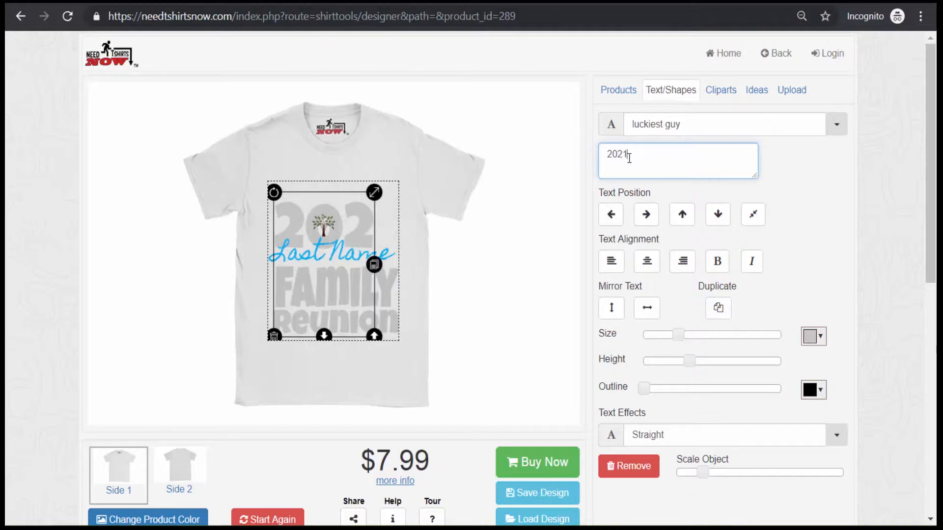
left_click(334, 191)
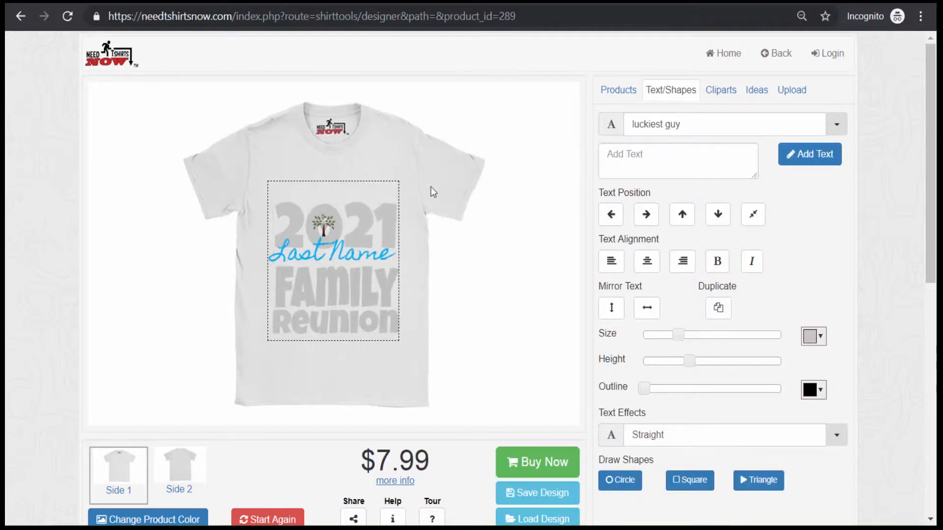
Step: Set the year text at the top of the reunion design to 2019
left_click(384, 210)
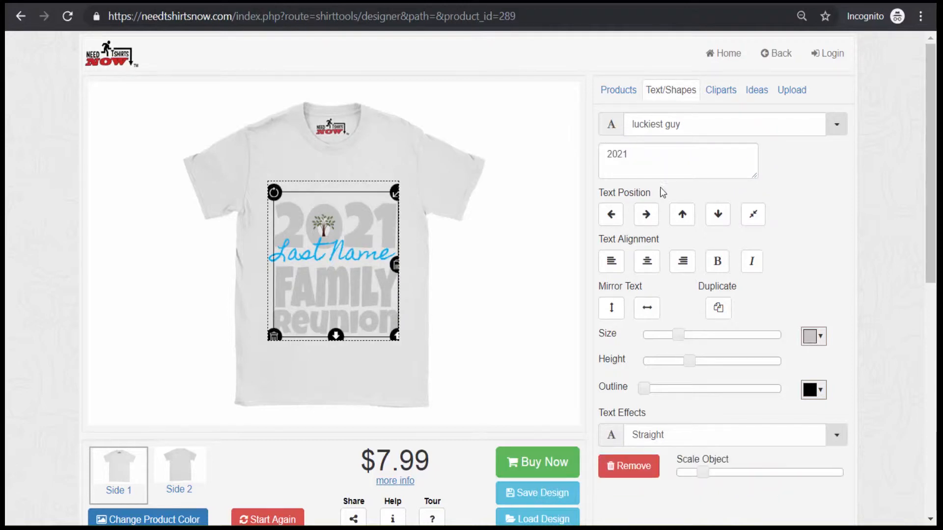
left_click_drag(618, 152, 625, 154)
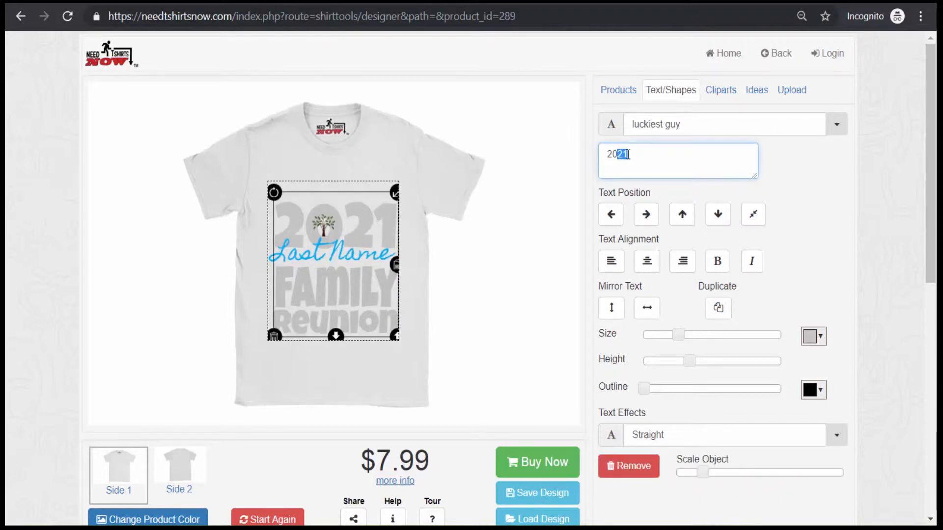
type("18")
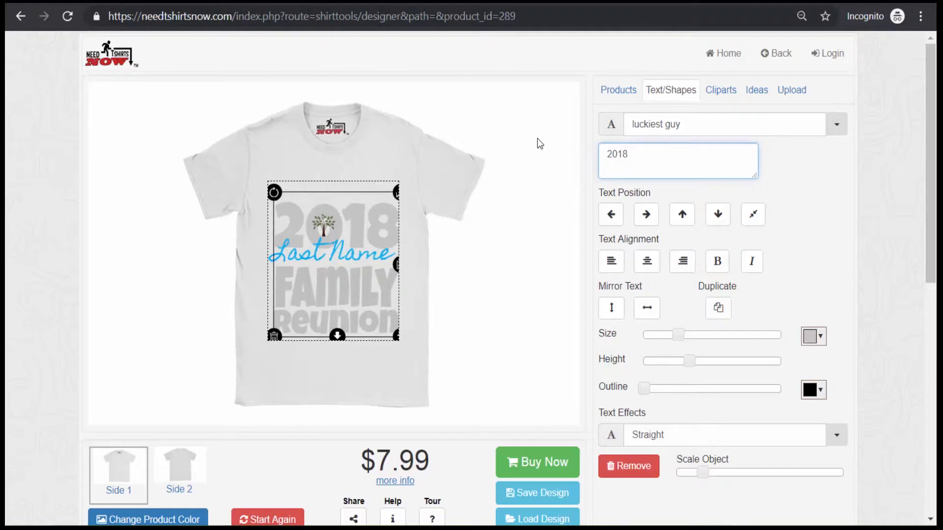
key("BackSpace")
type("9")
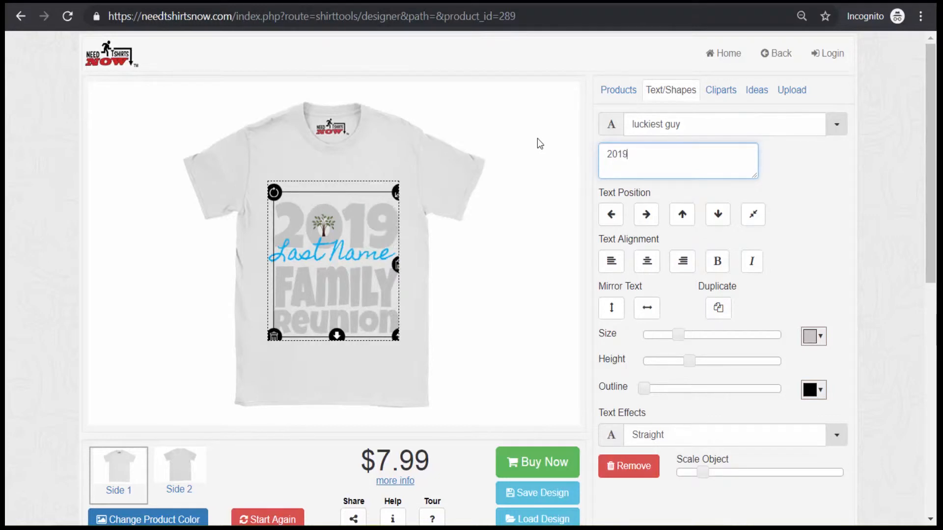
left_click(332, 197)
Step: Replace the blue Last Name placeholder in the design with the family's surname
left_click(340, 256)
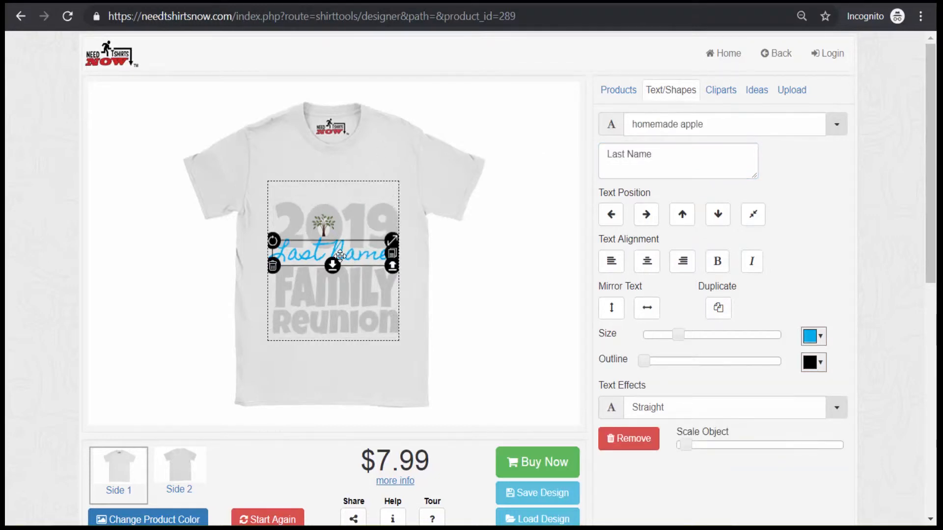
left_click_drag(654, 154, 595, 156)
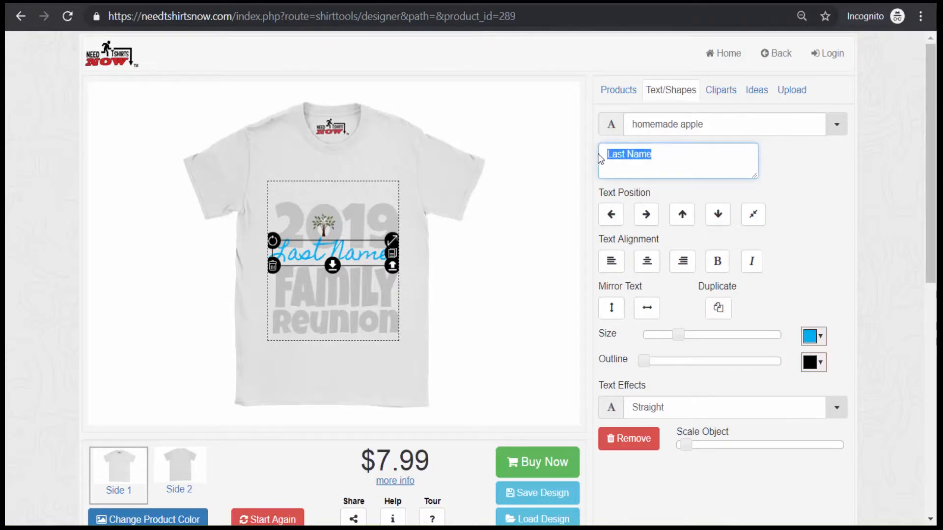
key("BackSpace")
type("Jackson")
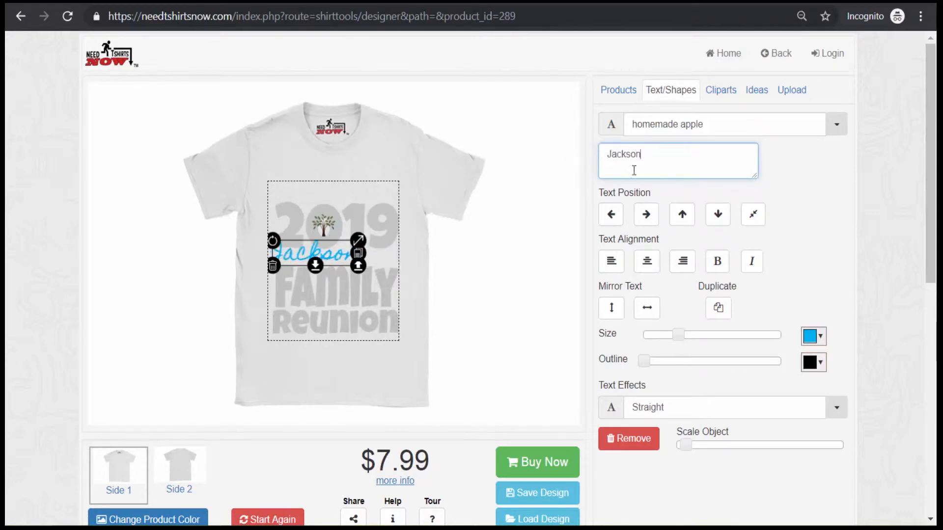
left_click(364, 220)
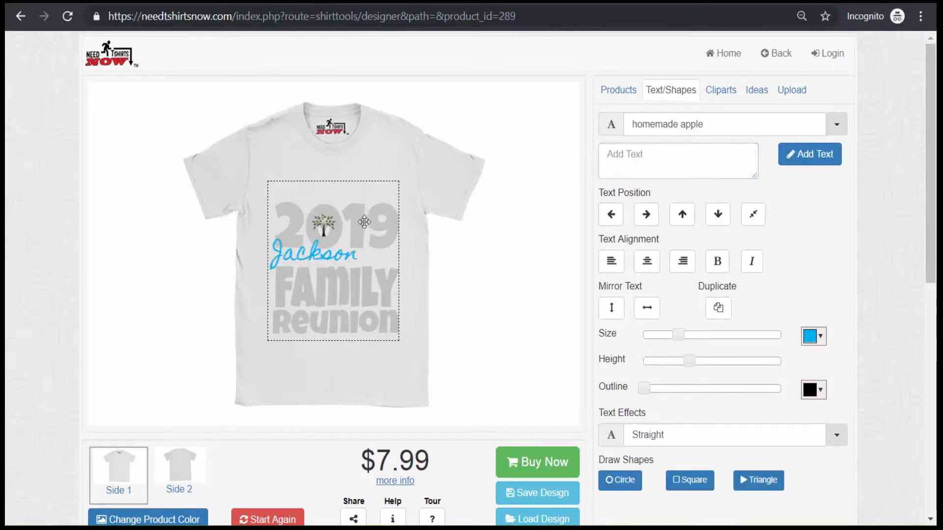
Step: Enlarge the blue surname text to nearly the full width of the print area and nudge it slightly right
left_click(343, 256)
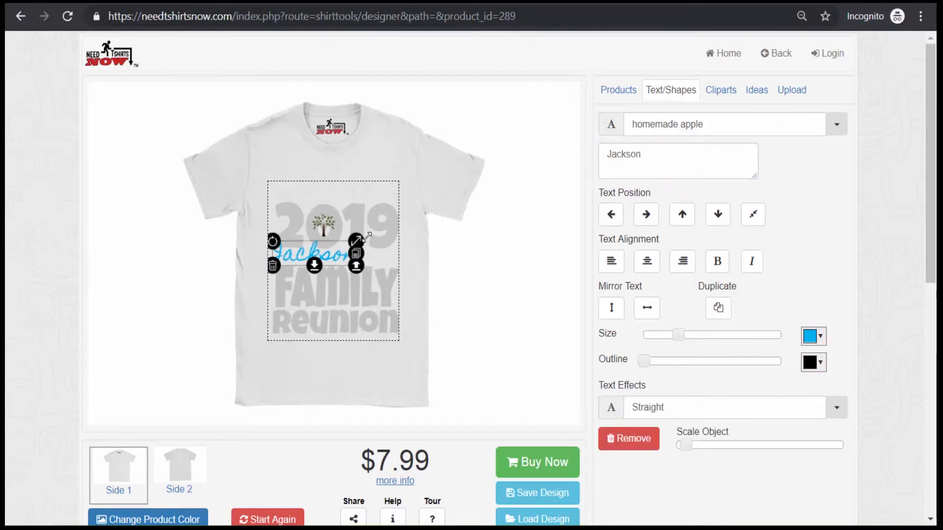
left_click_drag(358, 240, 397, 235)
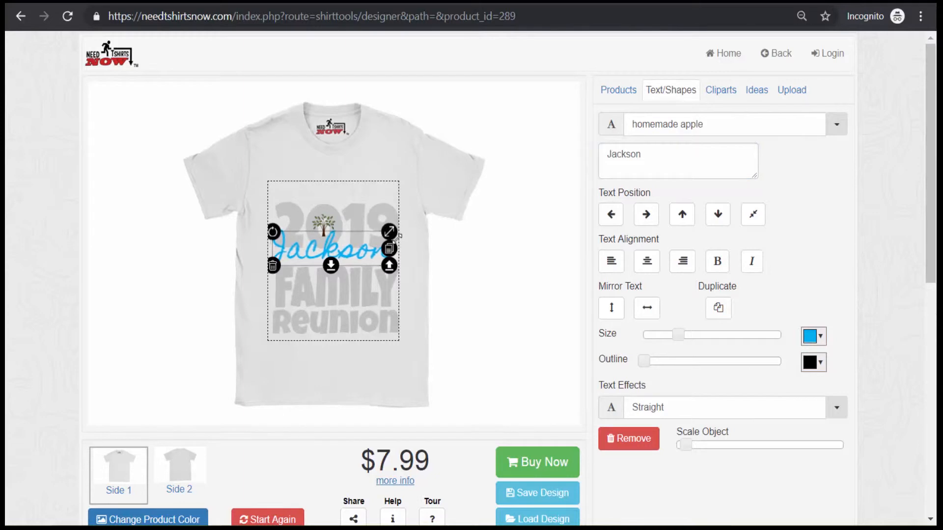
left_click(367, 190)
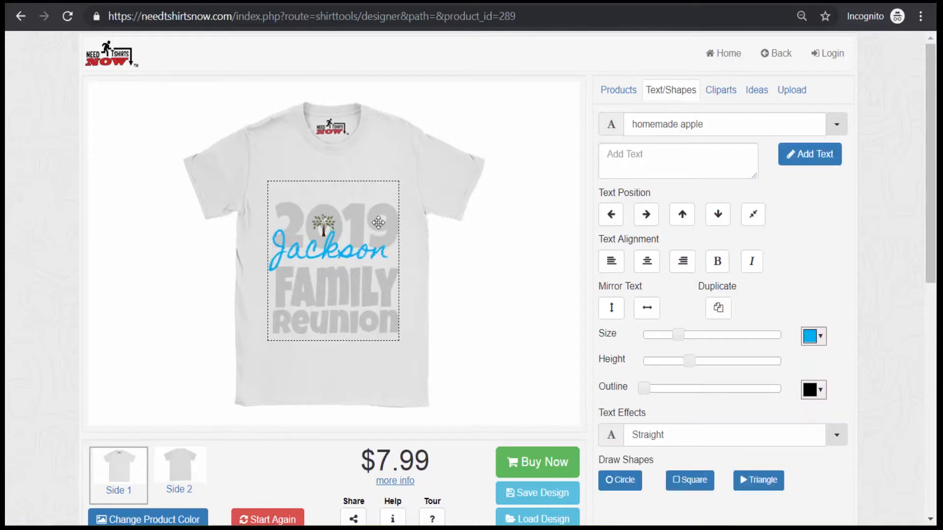
left_click(366, 250)
left_click_drag(390, 232, 395, 230)
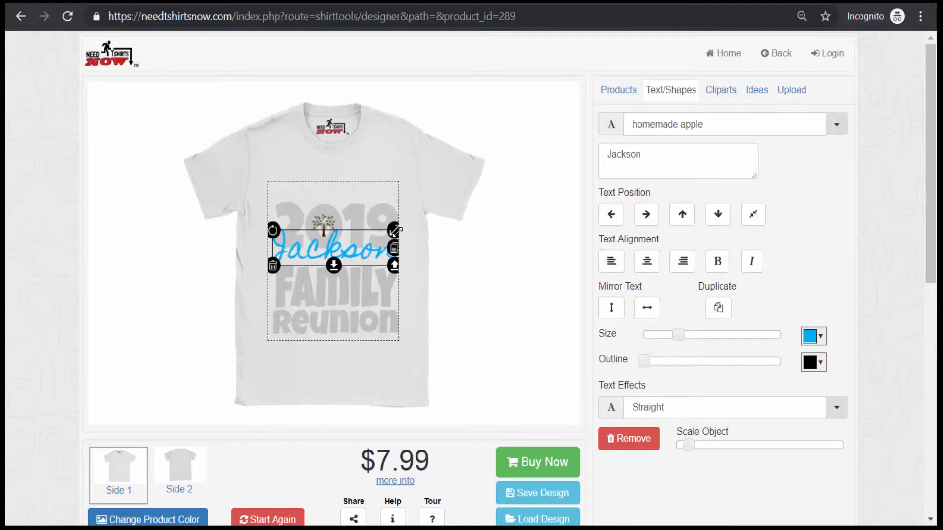
left_click(384, 193)
left_click(368, 251)
left_click_drag(369, 251, 372, 251)
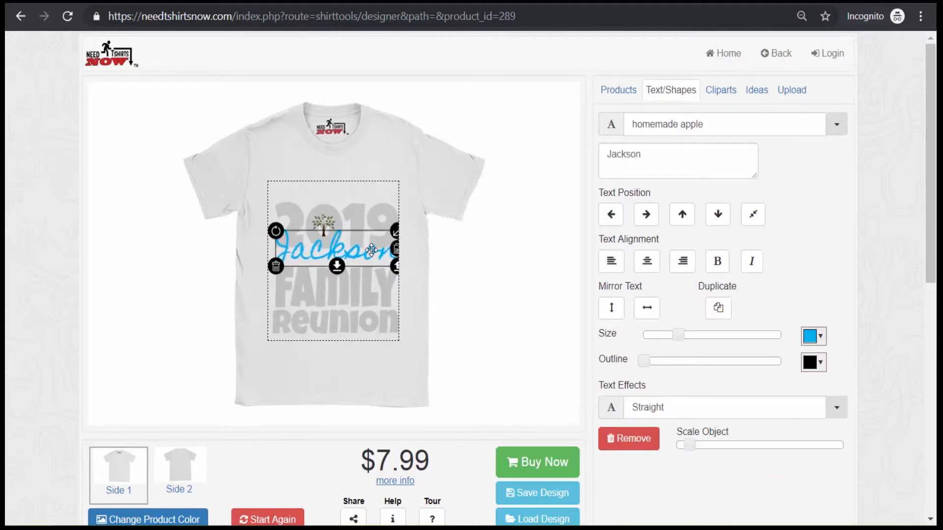
left_click(371, 196)
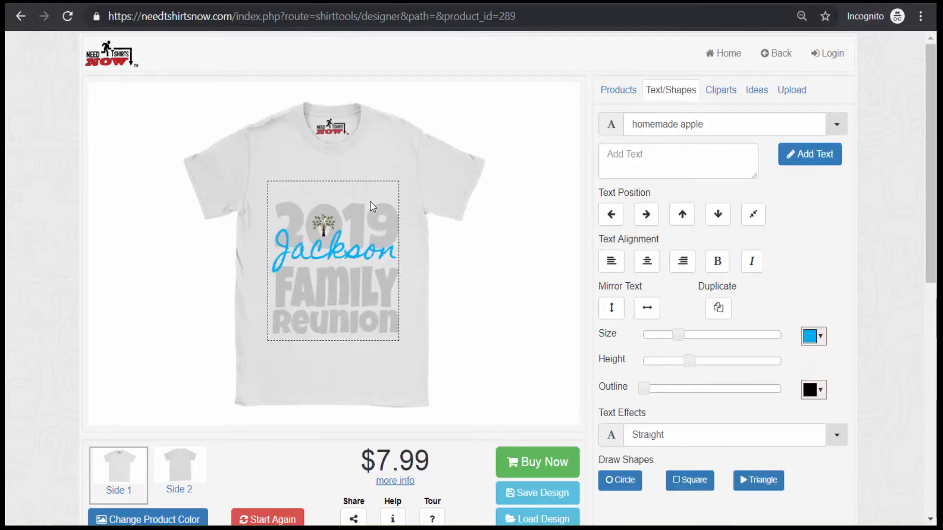
Step: Nudge the 2019 text and the Family text slightly left within the print area to align them with the surname
left_click(389, 219)
left_click_drag(388, 218, 385, 217)
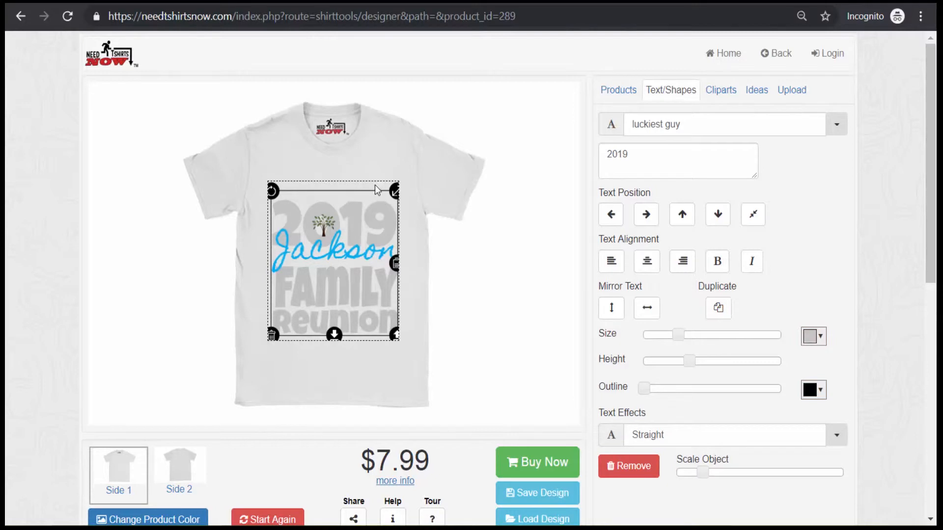
left_click(416, 222)
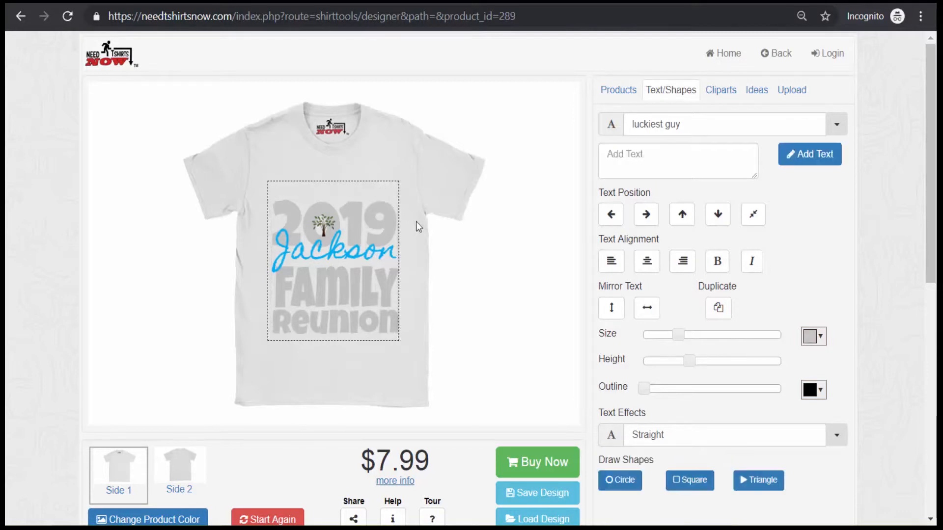
left_click(366, 280)
left_click_drag(368, 281, 365, 281)
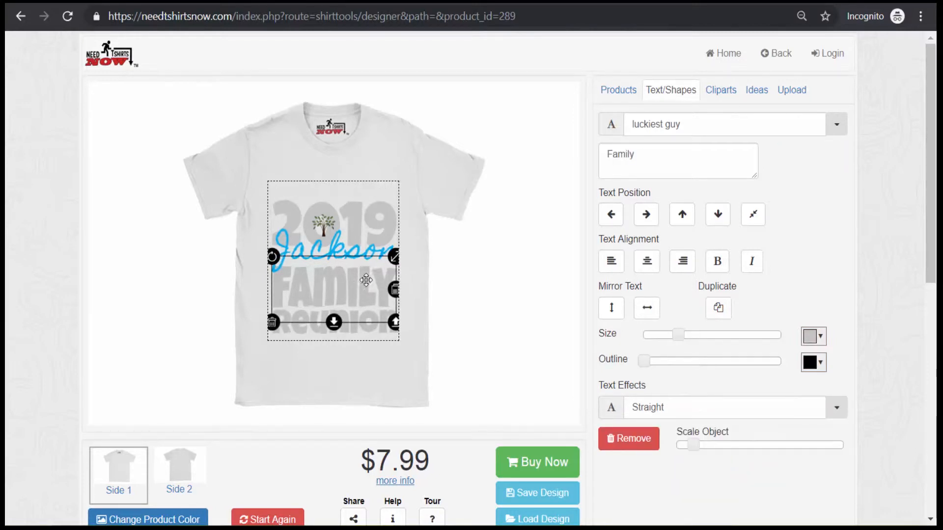
Step: Nudge the Reunion text slightly left within the print area to line it up with the words above
left_click(362, 192)
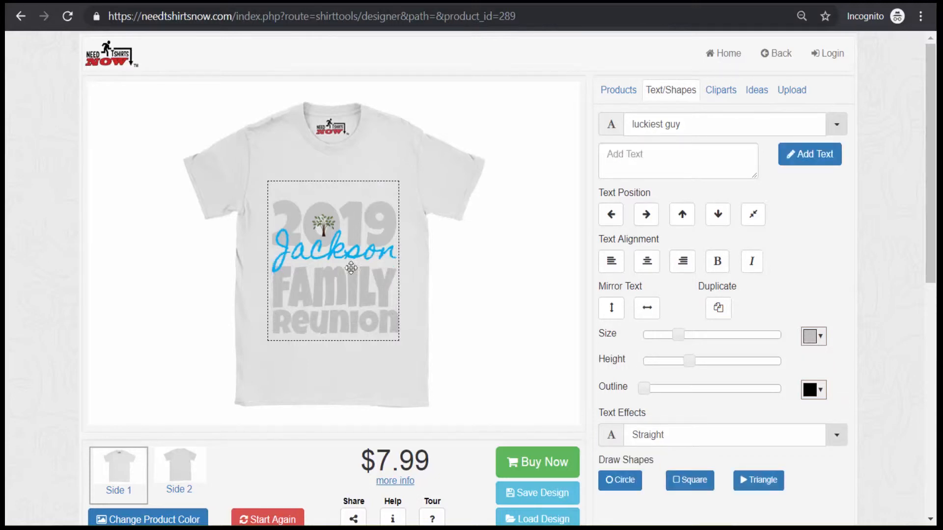
left_click(346, 323)
left_click_drag(344, 323, 342, 324)
left_click(343, 194)
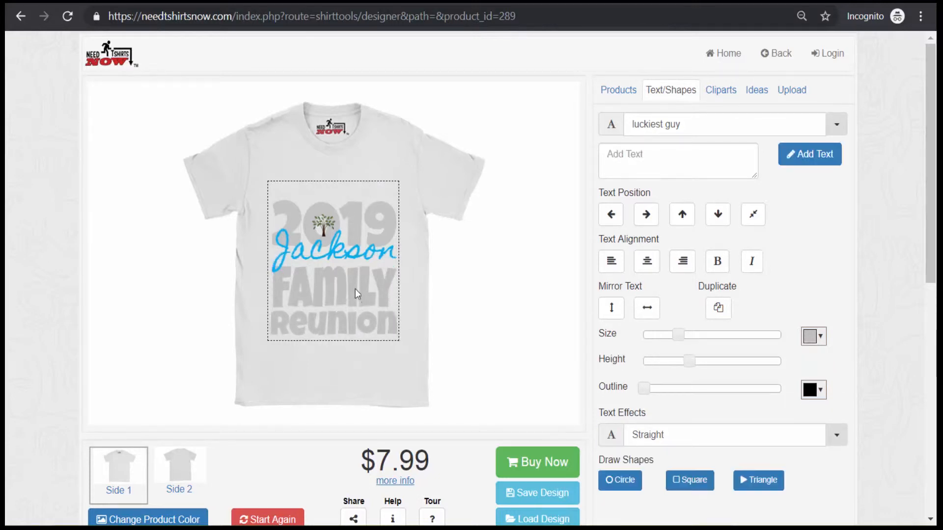
left_click(324, 230)
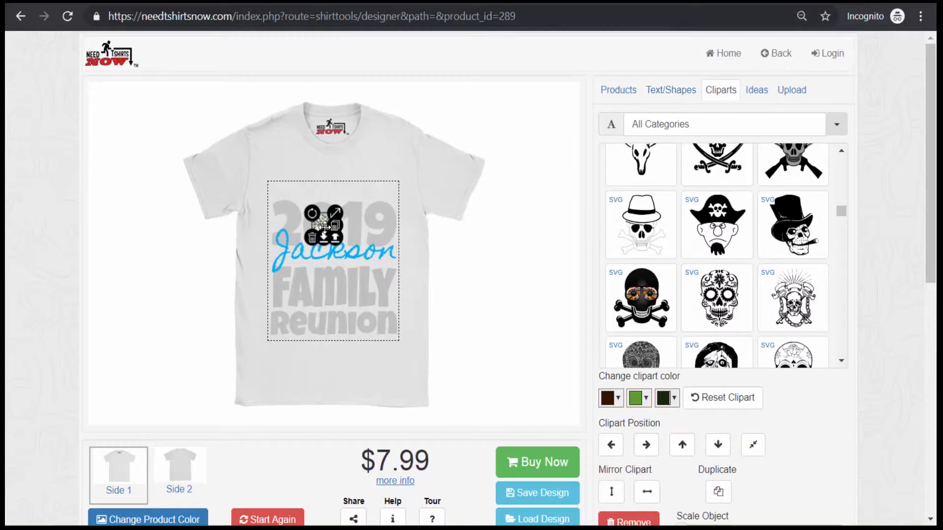
left_click(326, 187)
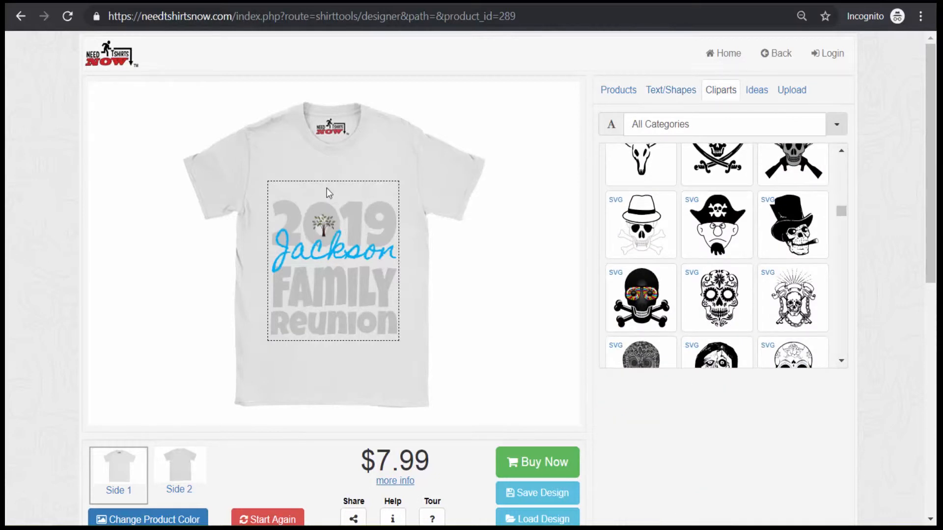
Step: Try black on the 2019 text and settle on red as its colour
left_click(390, 226)
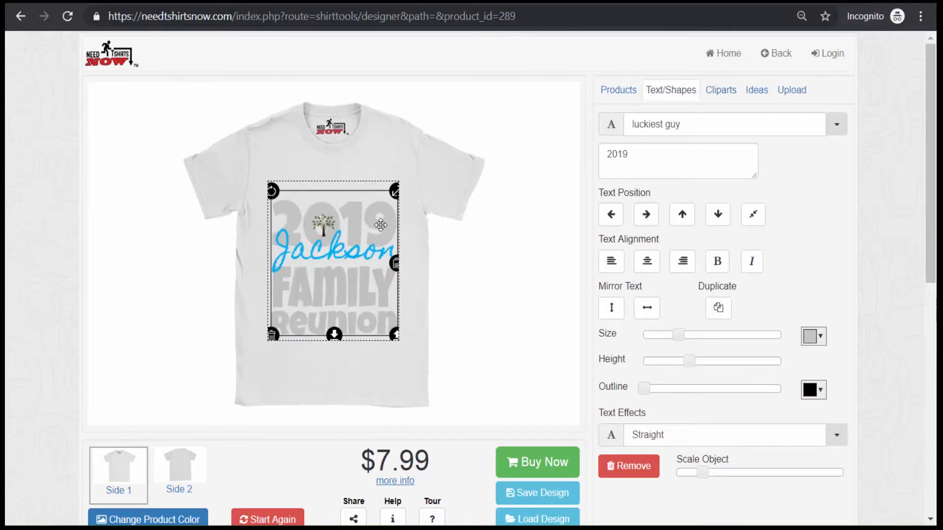
left_click(812, 337)
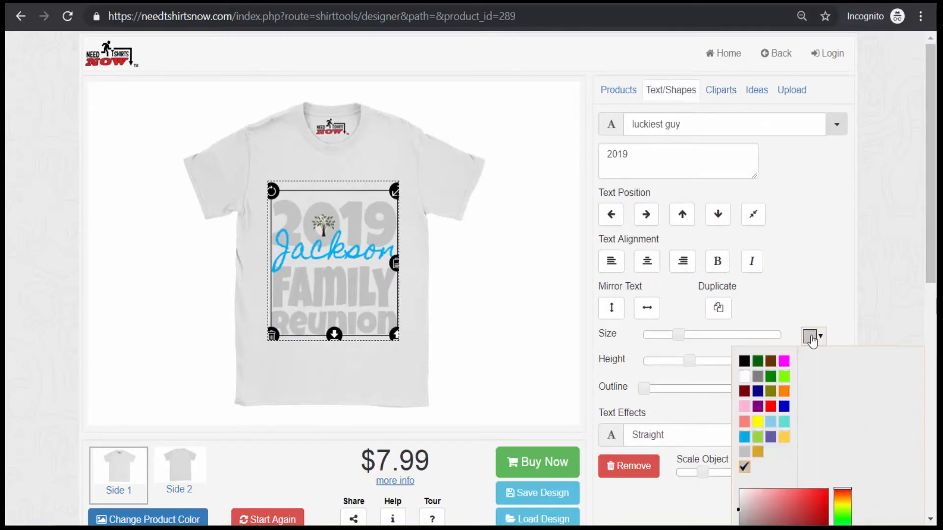
left_click(745, 362)
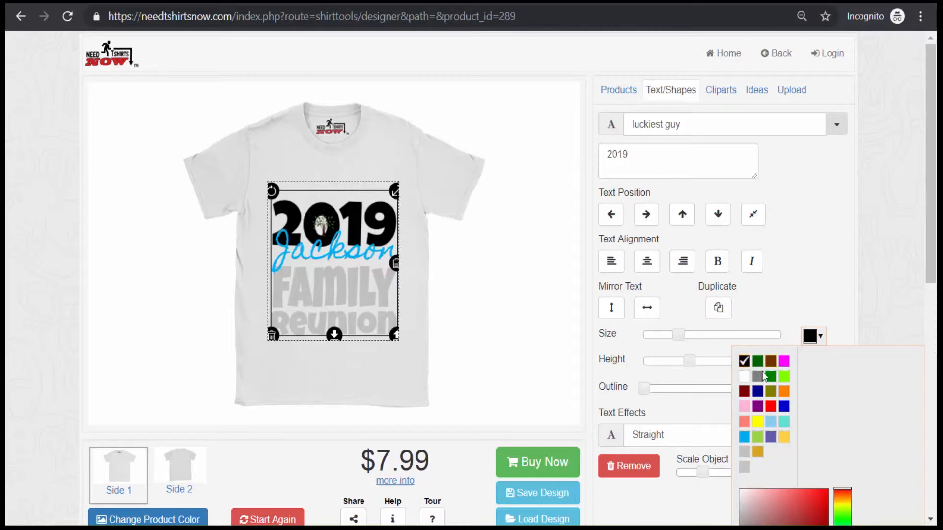
left_click(771, 407)
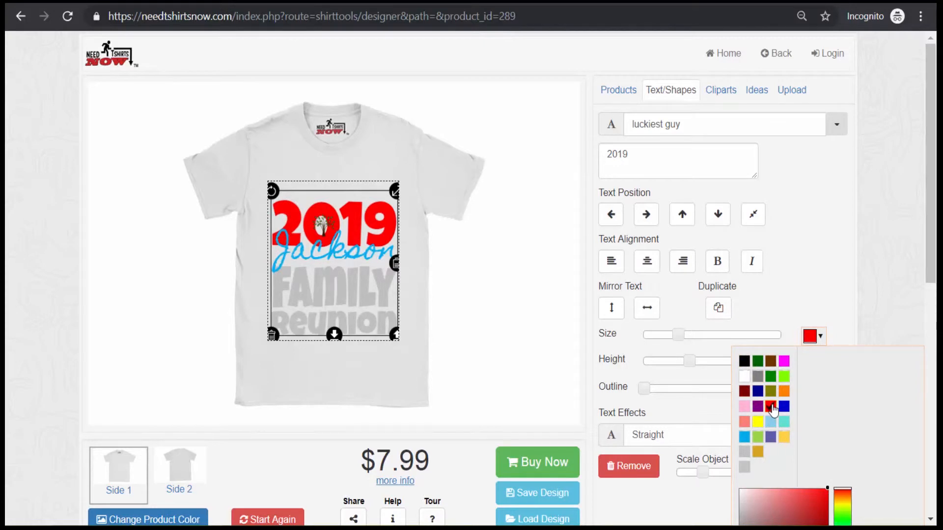
Step: Recolour the Family and Reunion texts red to match the year
left_click(365, 294)
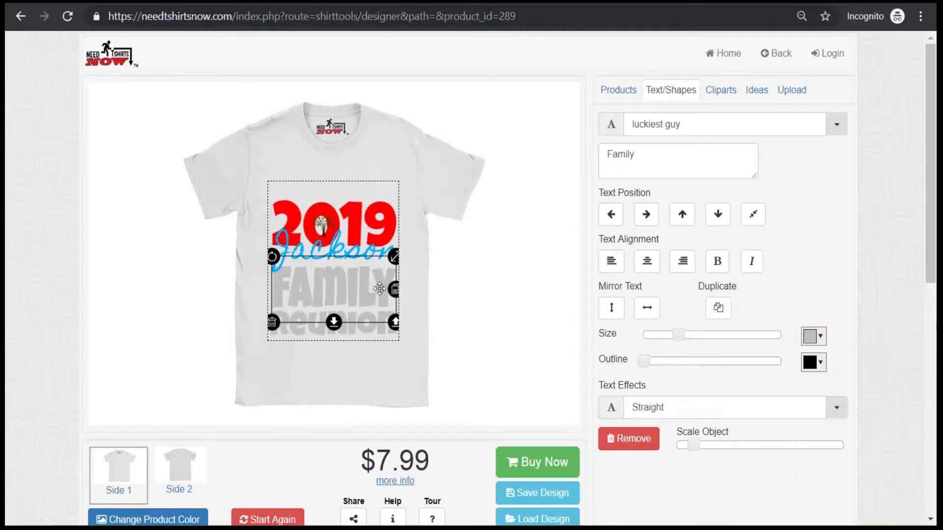
left_click(814, 336)
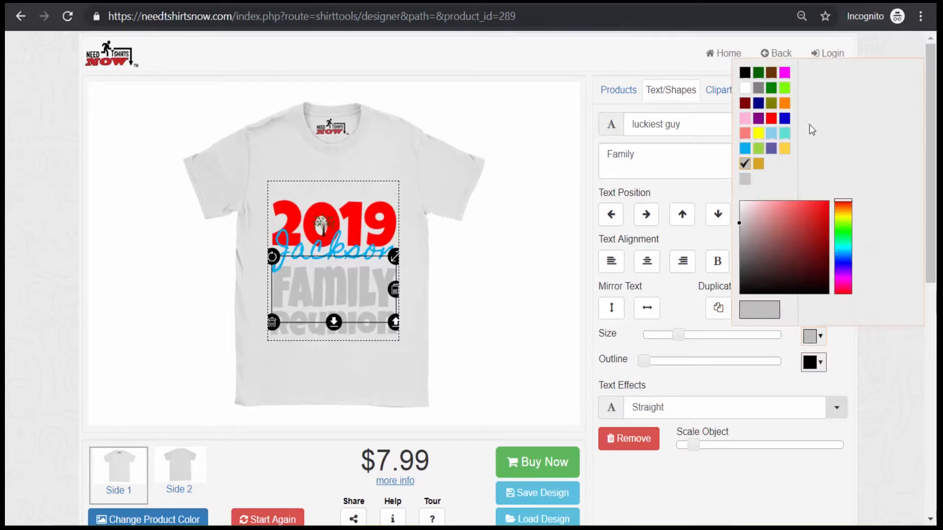
left_click(772, 118)
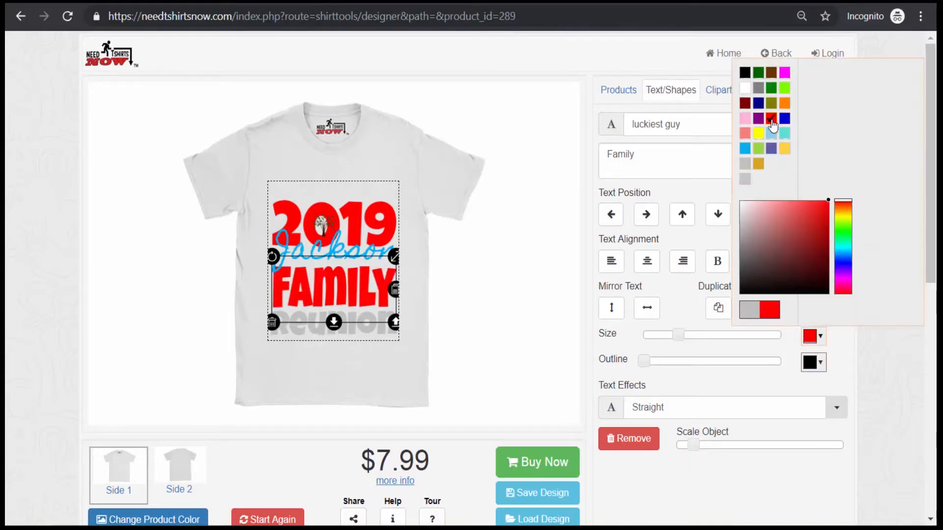
left_click(368, 331)
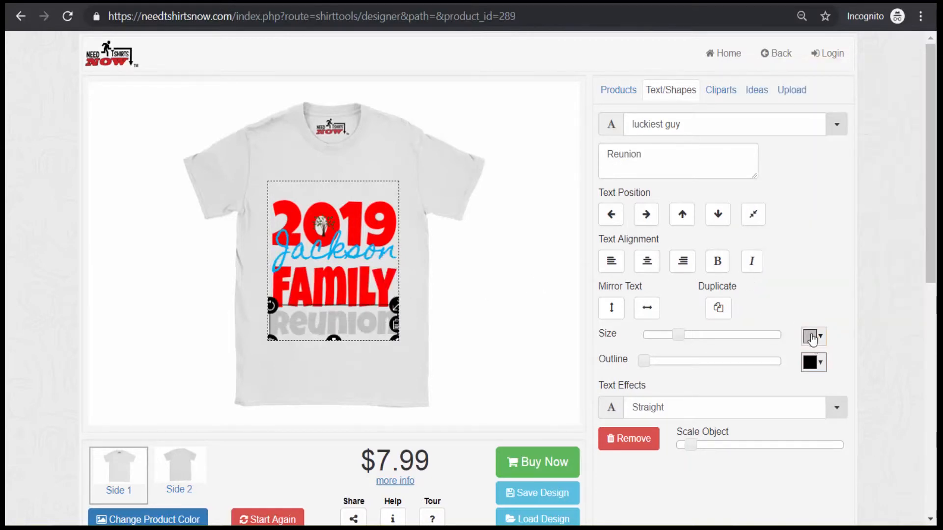
left_click(813, 339)
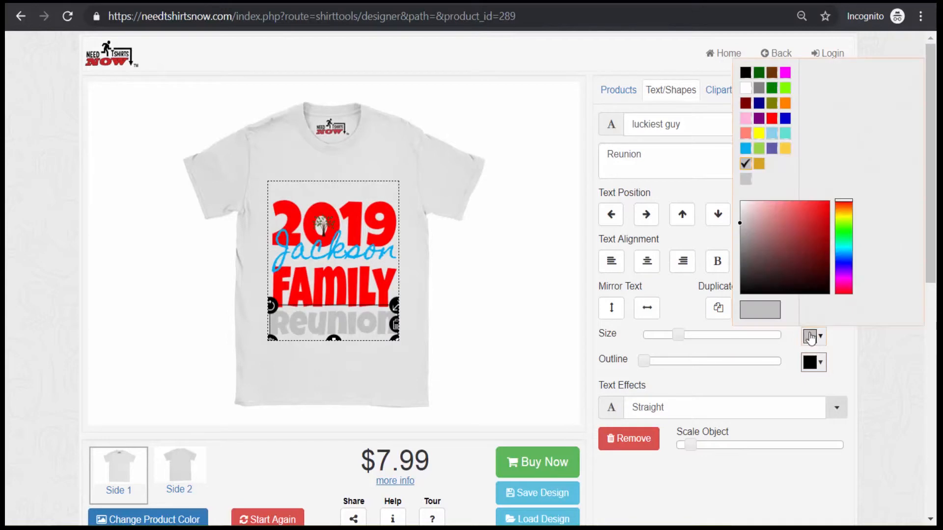
left_click(773, 118)
left_click(385, 191)
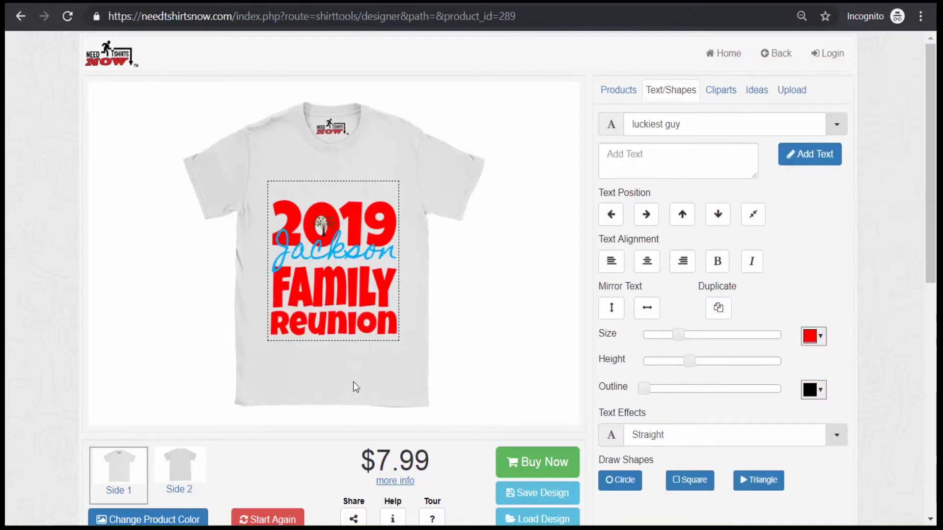
Step: Try the shirt in Gold and in Yellow, and return the product colour to White
left_click(170, 519)
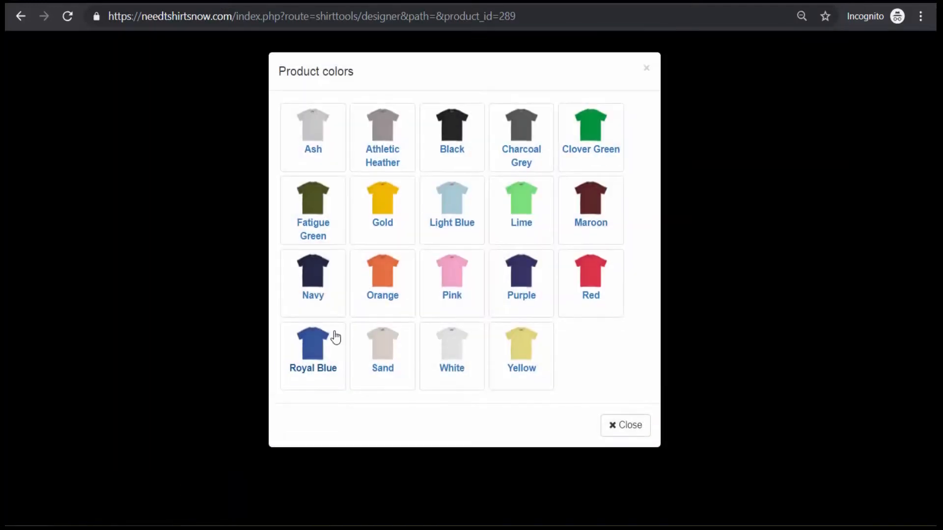
left_click(386, 203)
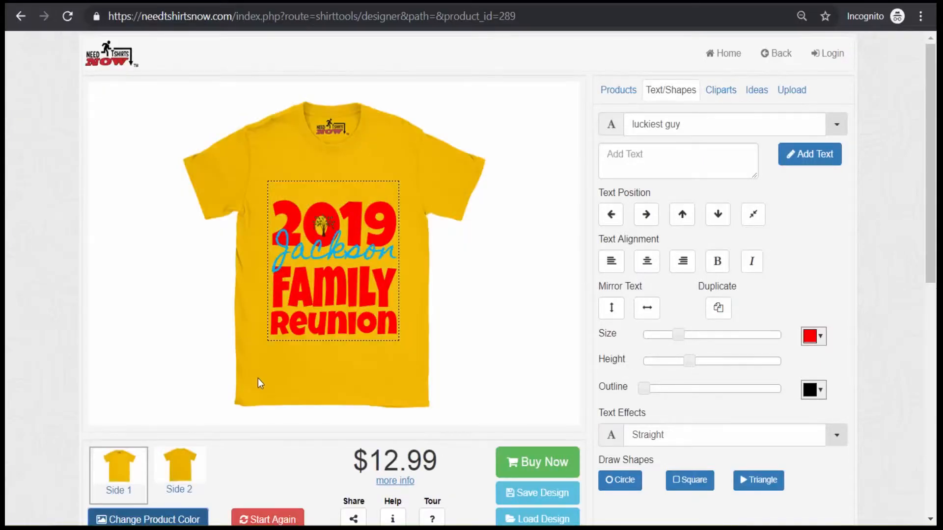
left_click(185, 520)
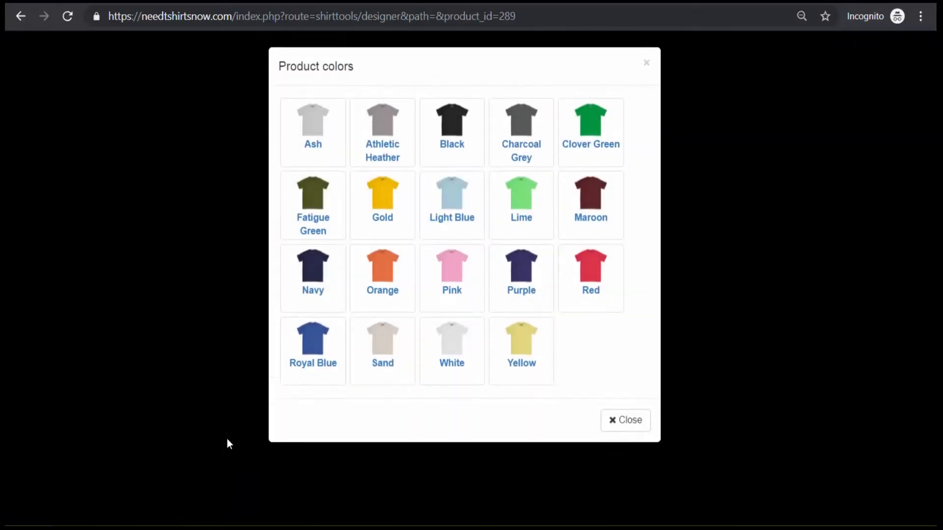
left_click(514, 333)
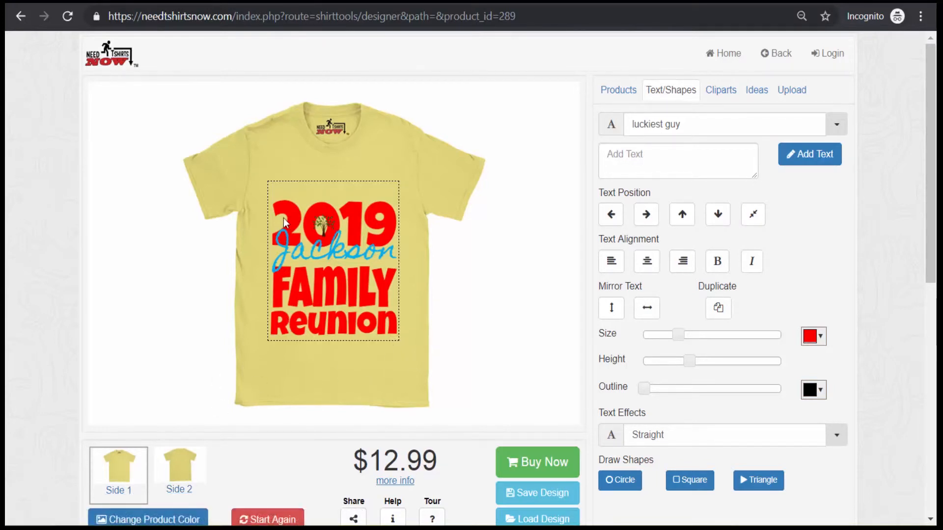
left_click(155, 517)
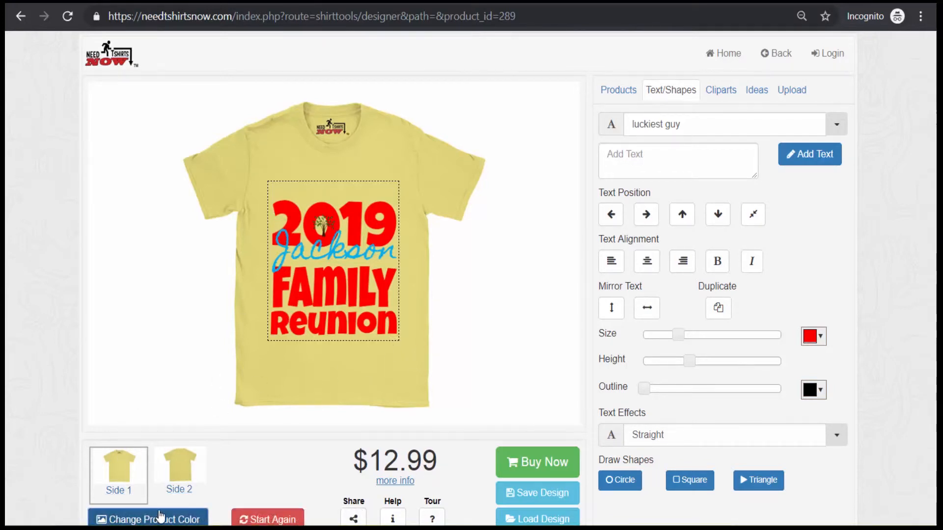
left_click(452, 366)
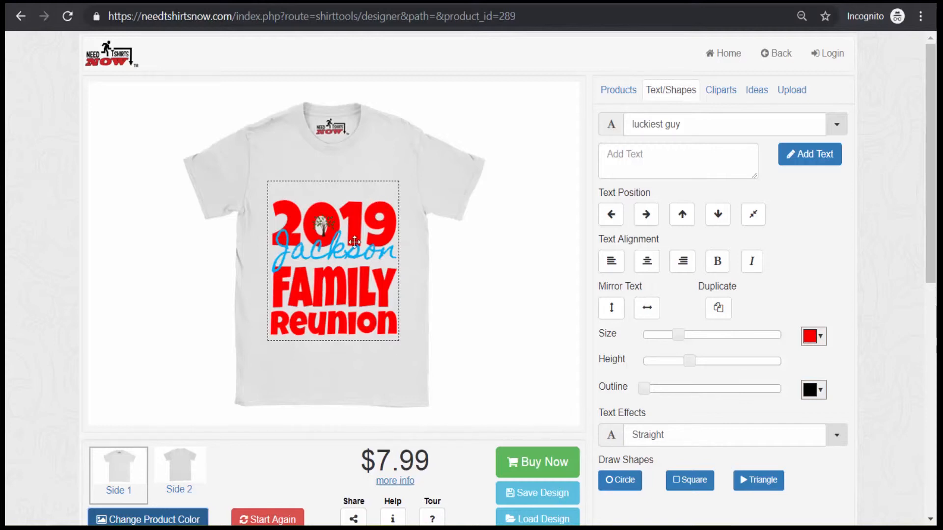
Step: Try an enlarged skull-and-crossbones clipart on the back of the shirt, delete it and return to the front side
left_click(177, 468)
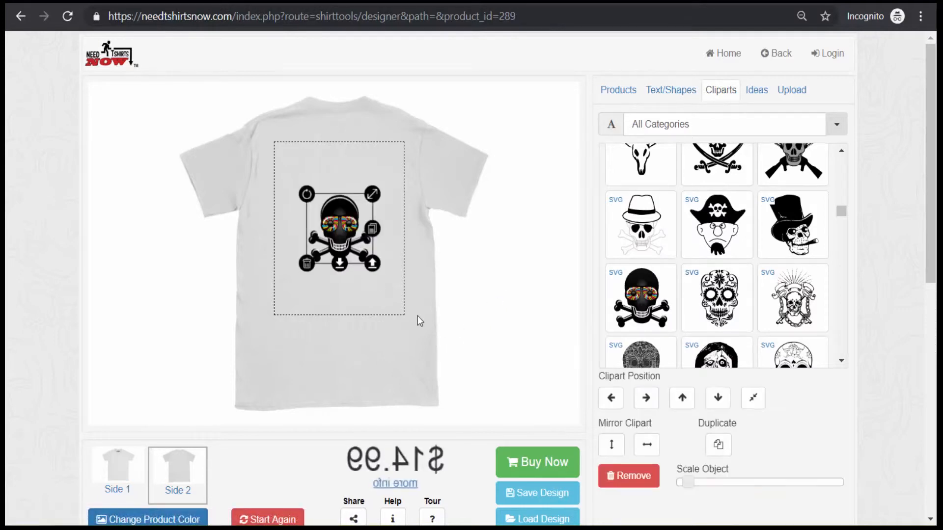
left_click_drag(377, 191, 413, 171)
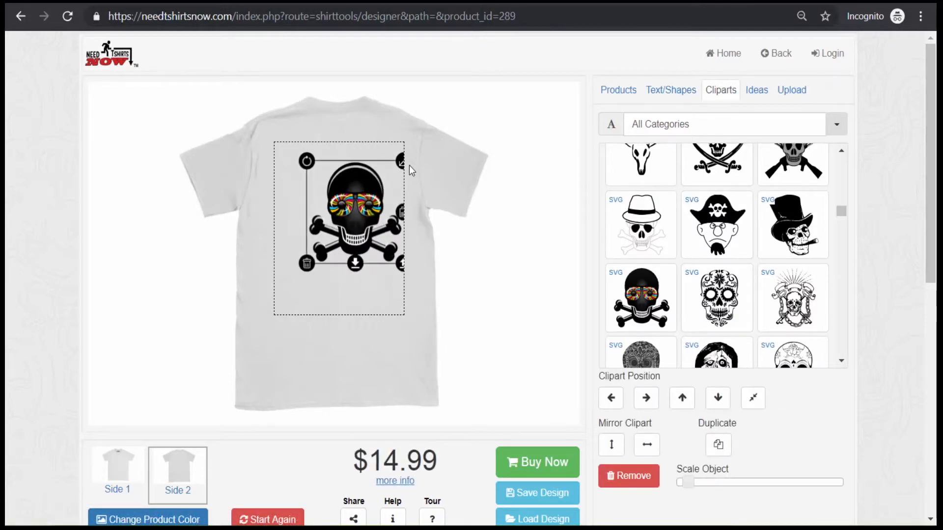
left_click_drag(349, 181, 330, 183)
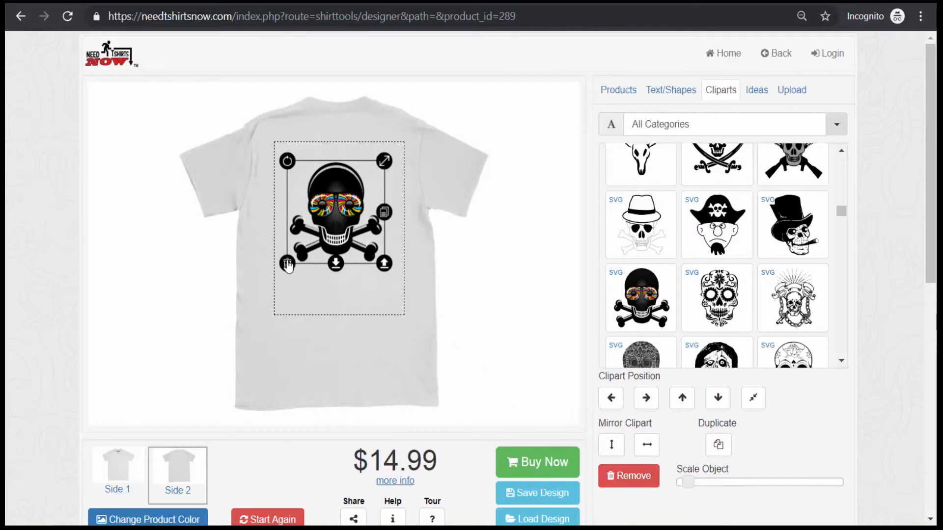
left_click(288, 265)
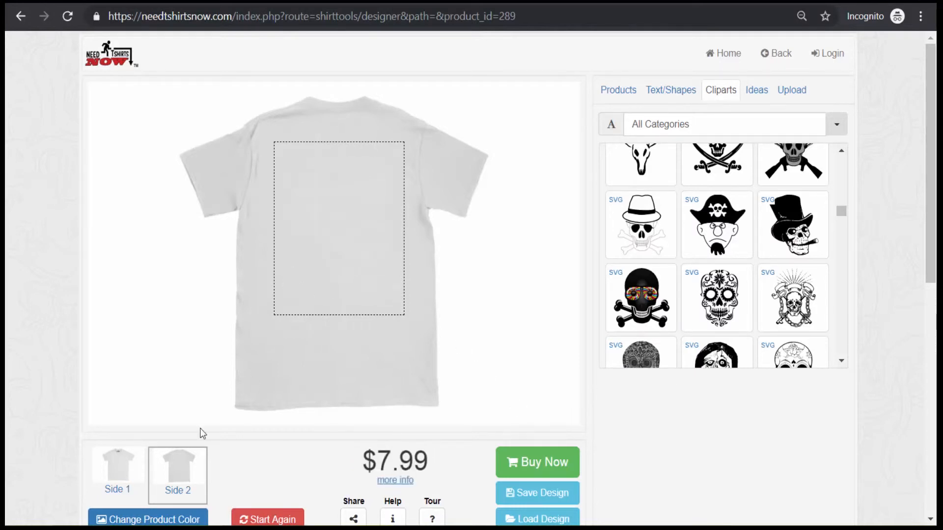
left_click(130, 467)
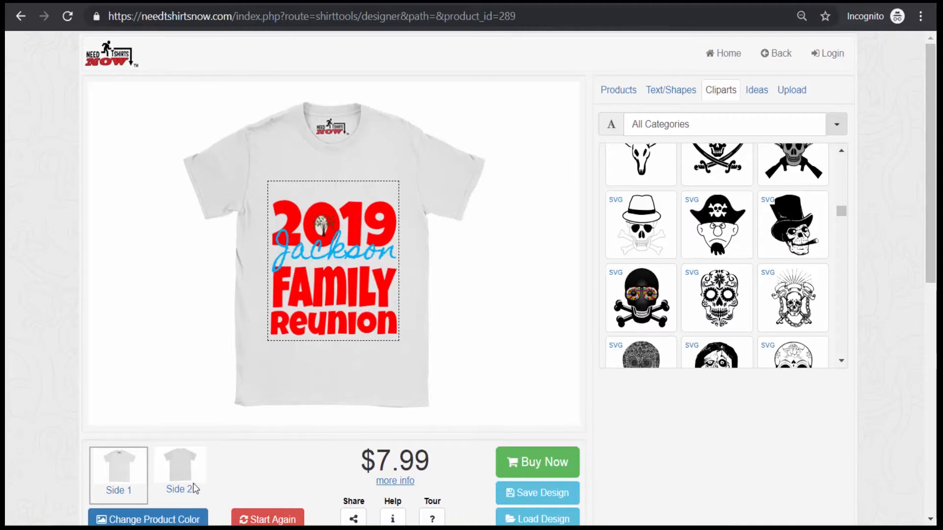
Step: Preview the shirt in Gold and set the product colour to Yellow
left_click(196, 518)
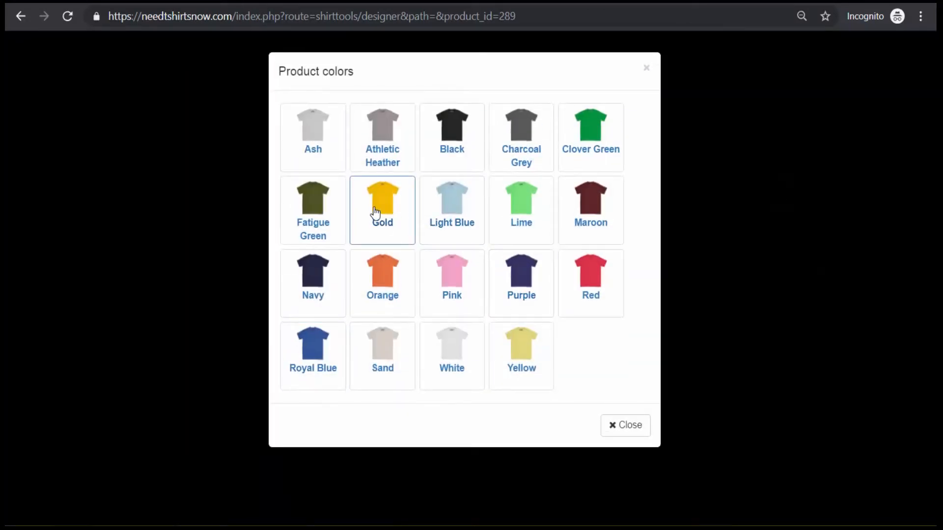
left_click(376, 212)
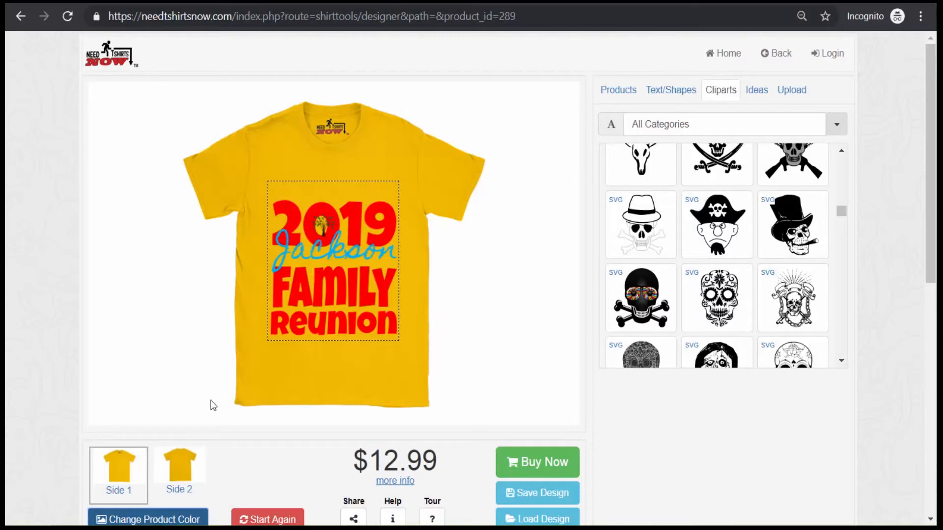
left_click(163, 519)
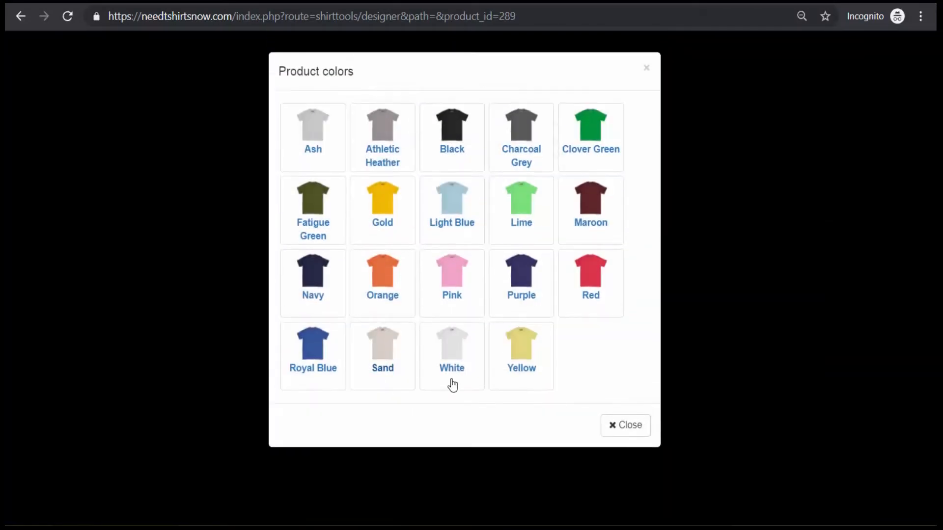
left_click(510, 346)
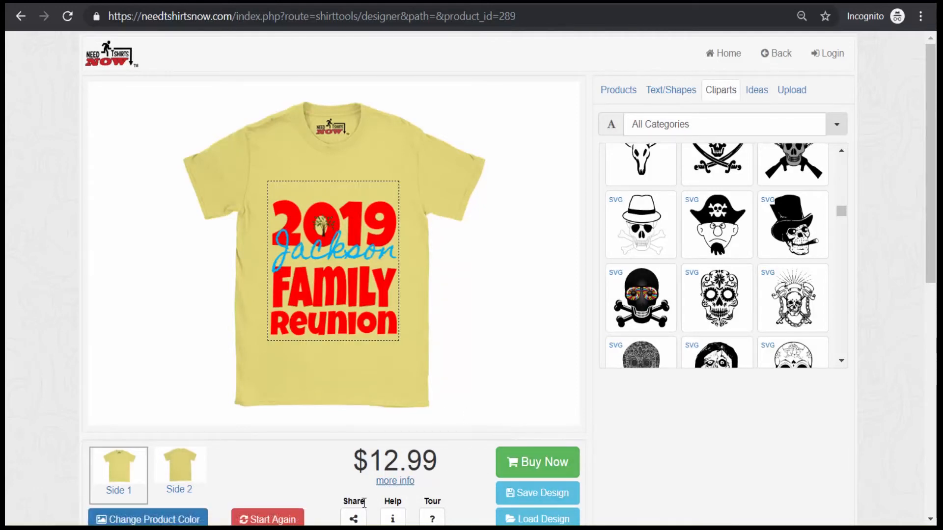
Step: View the sharing options for the design and close them without sharing
left_click(354, 520)
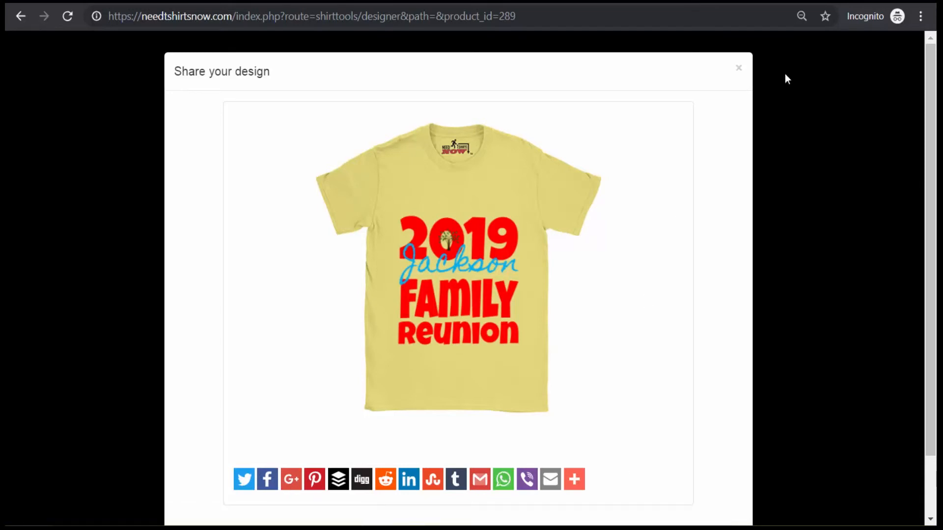
left_click(739, 72)
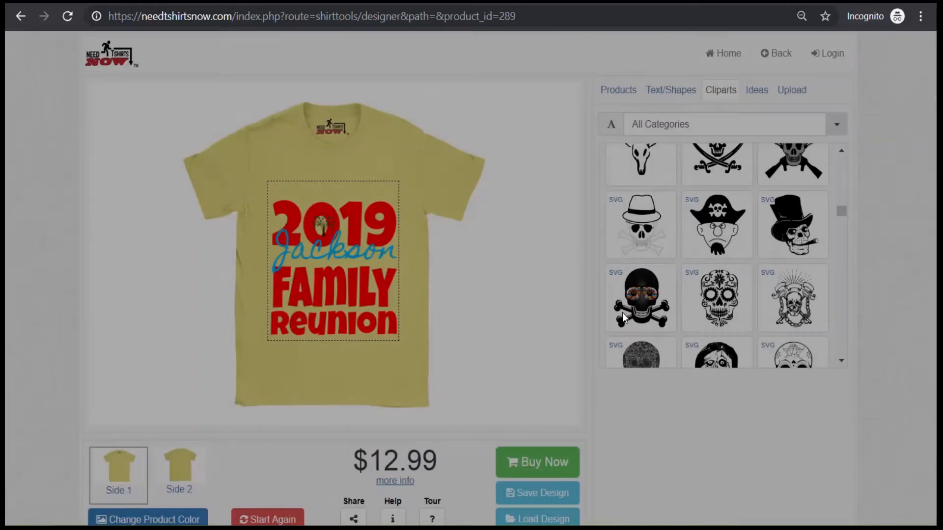